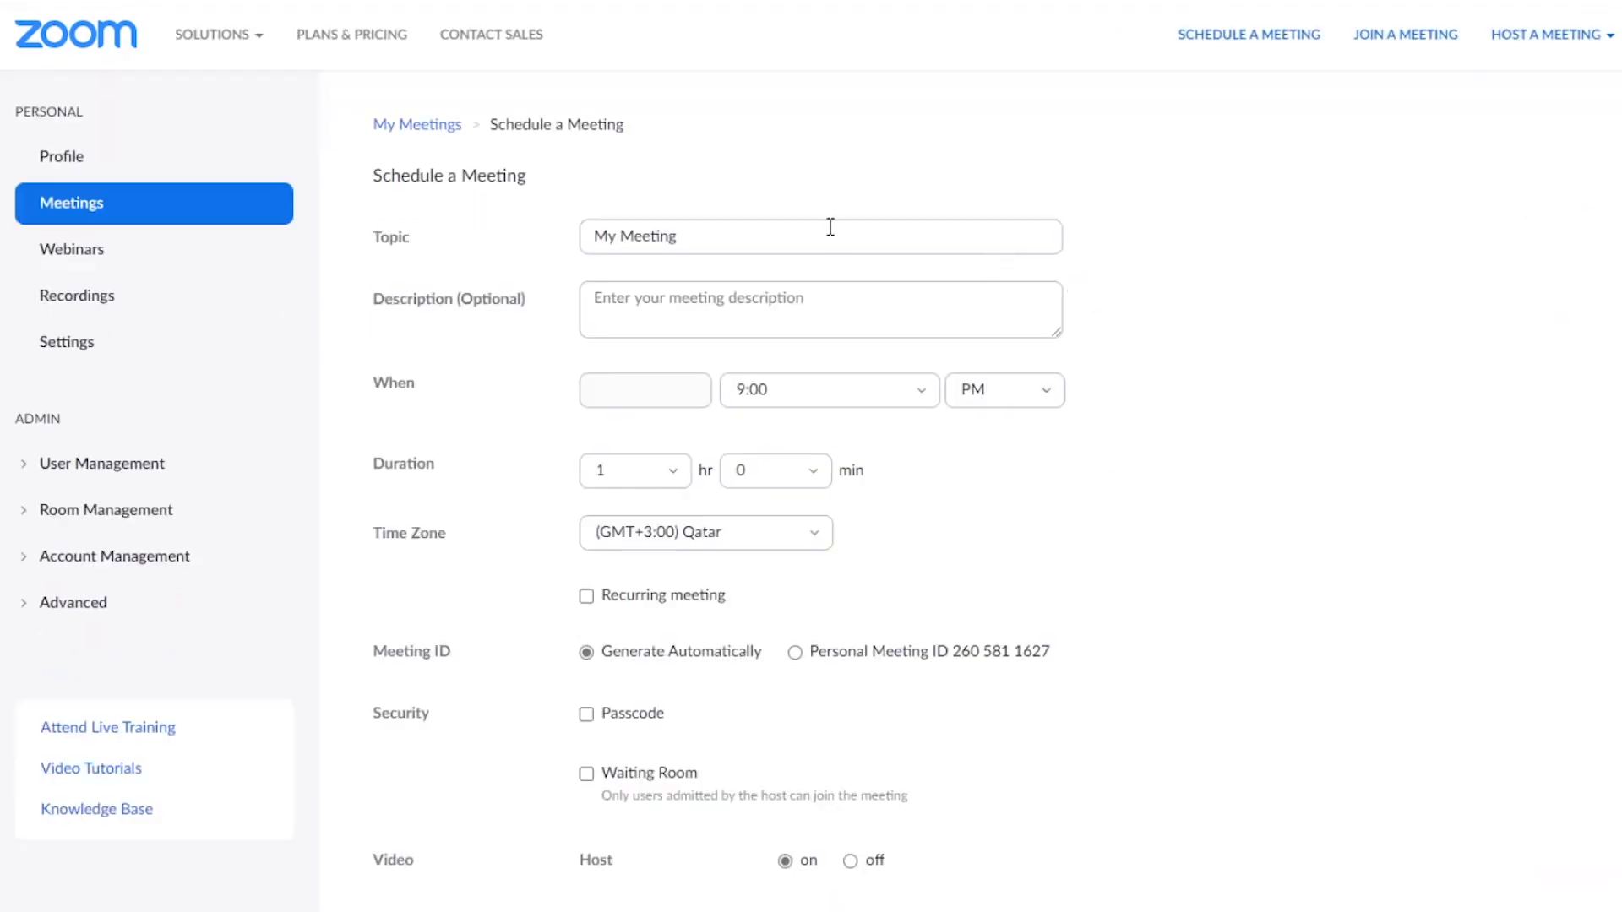
Rename the meeting topic to 'circle' and set its date to 03/15/2021.
drag(720, 311, 560, 326)
text(ci)
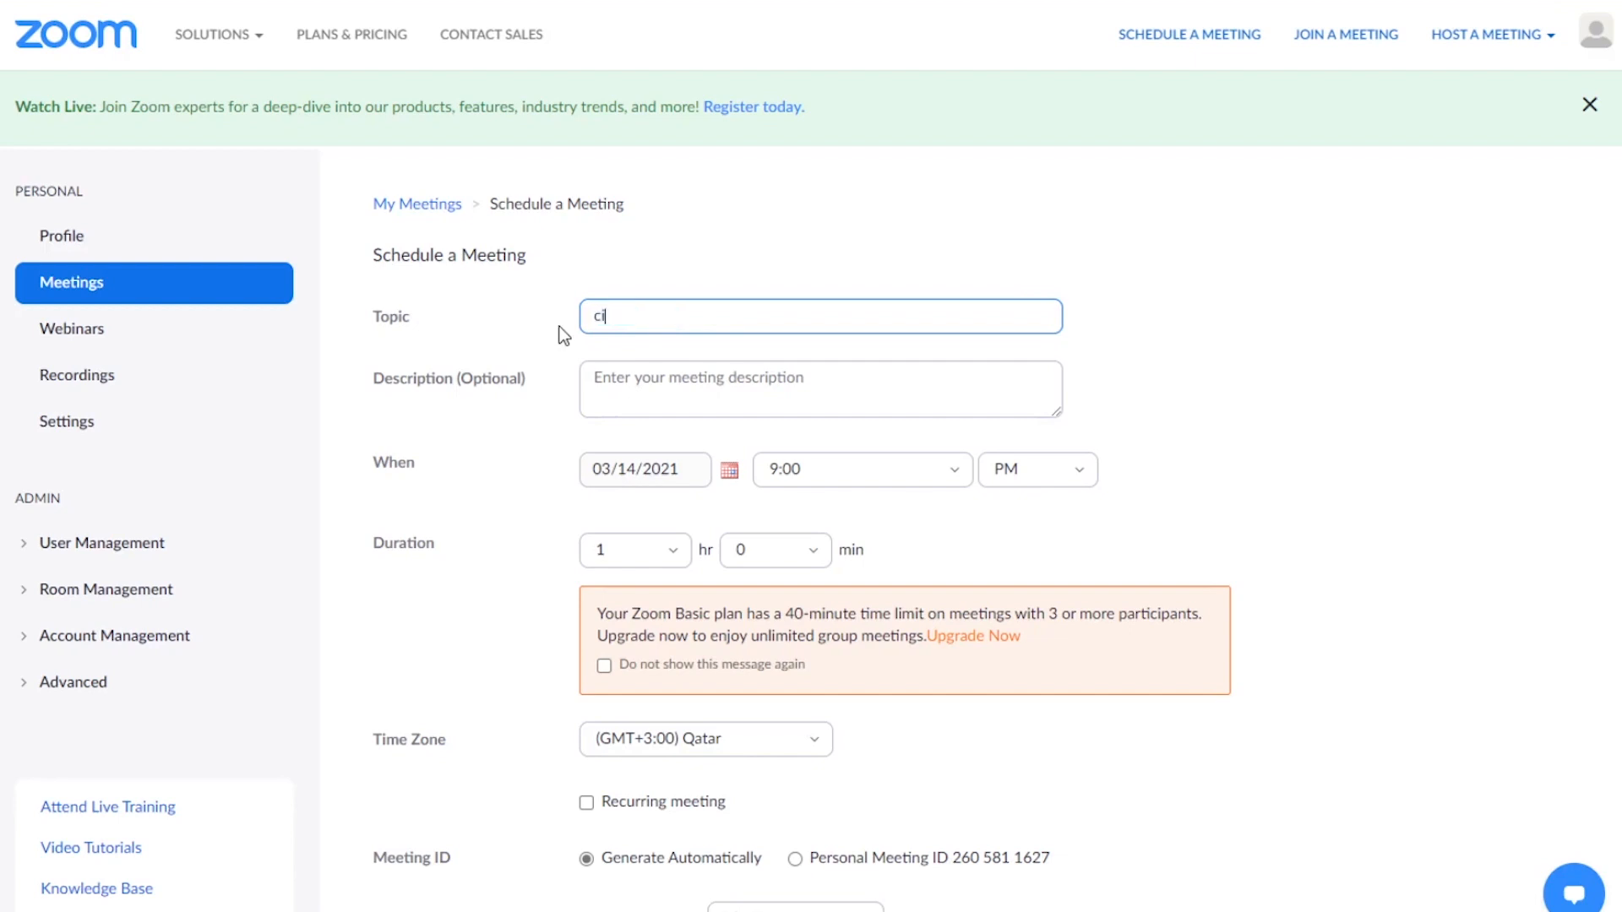
text(rcle)
click(729, 470)
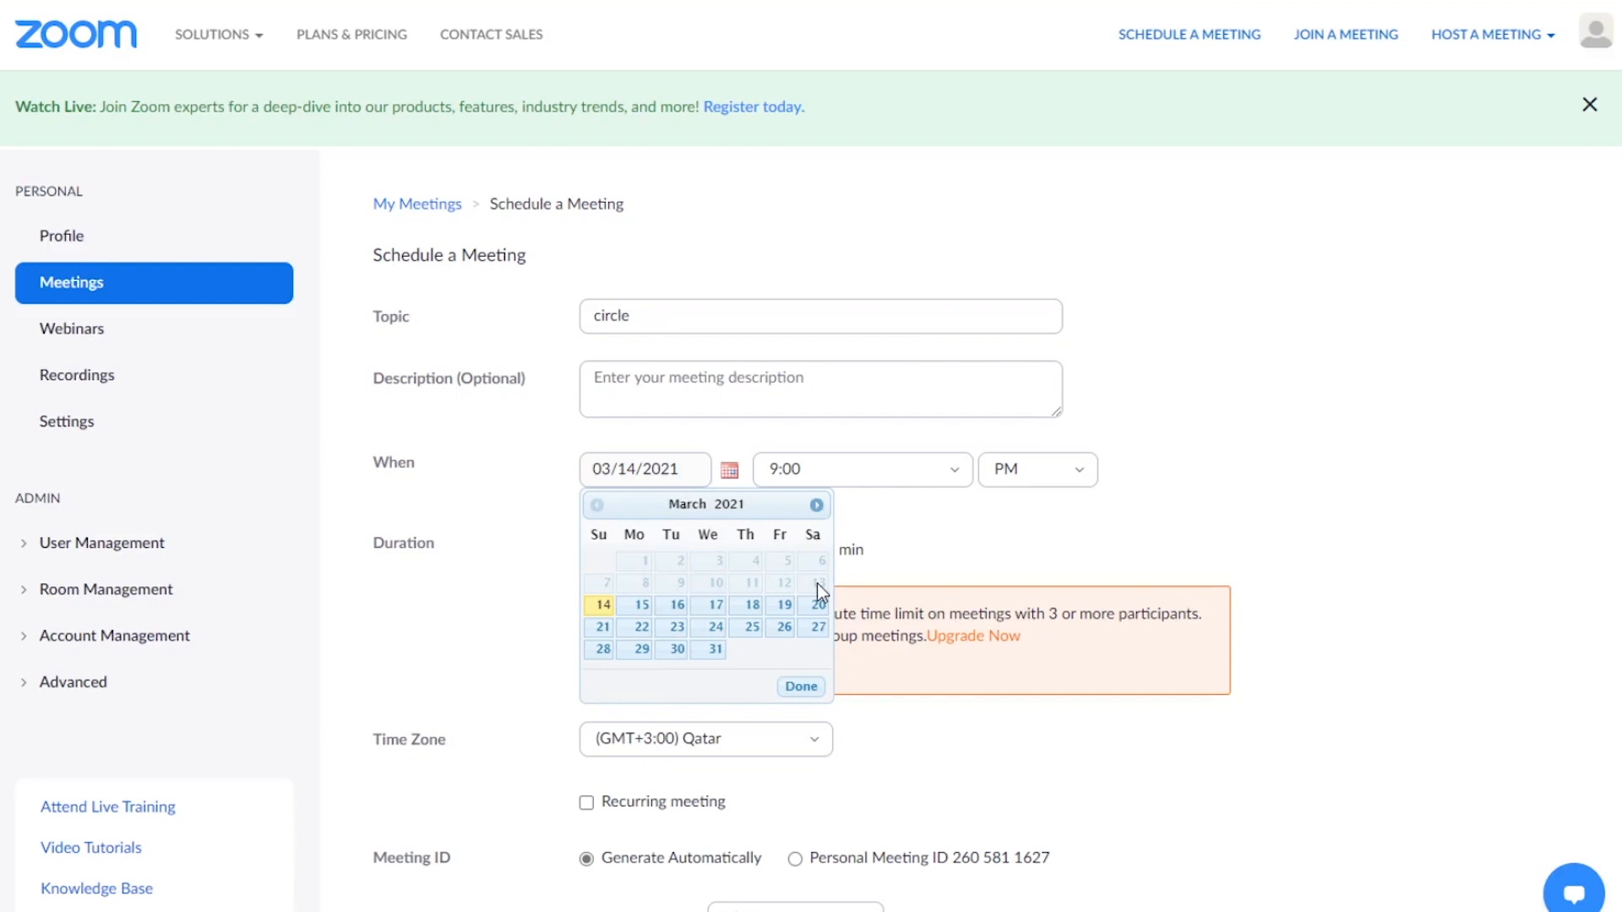
click(641, 615)
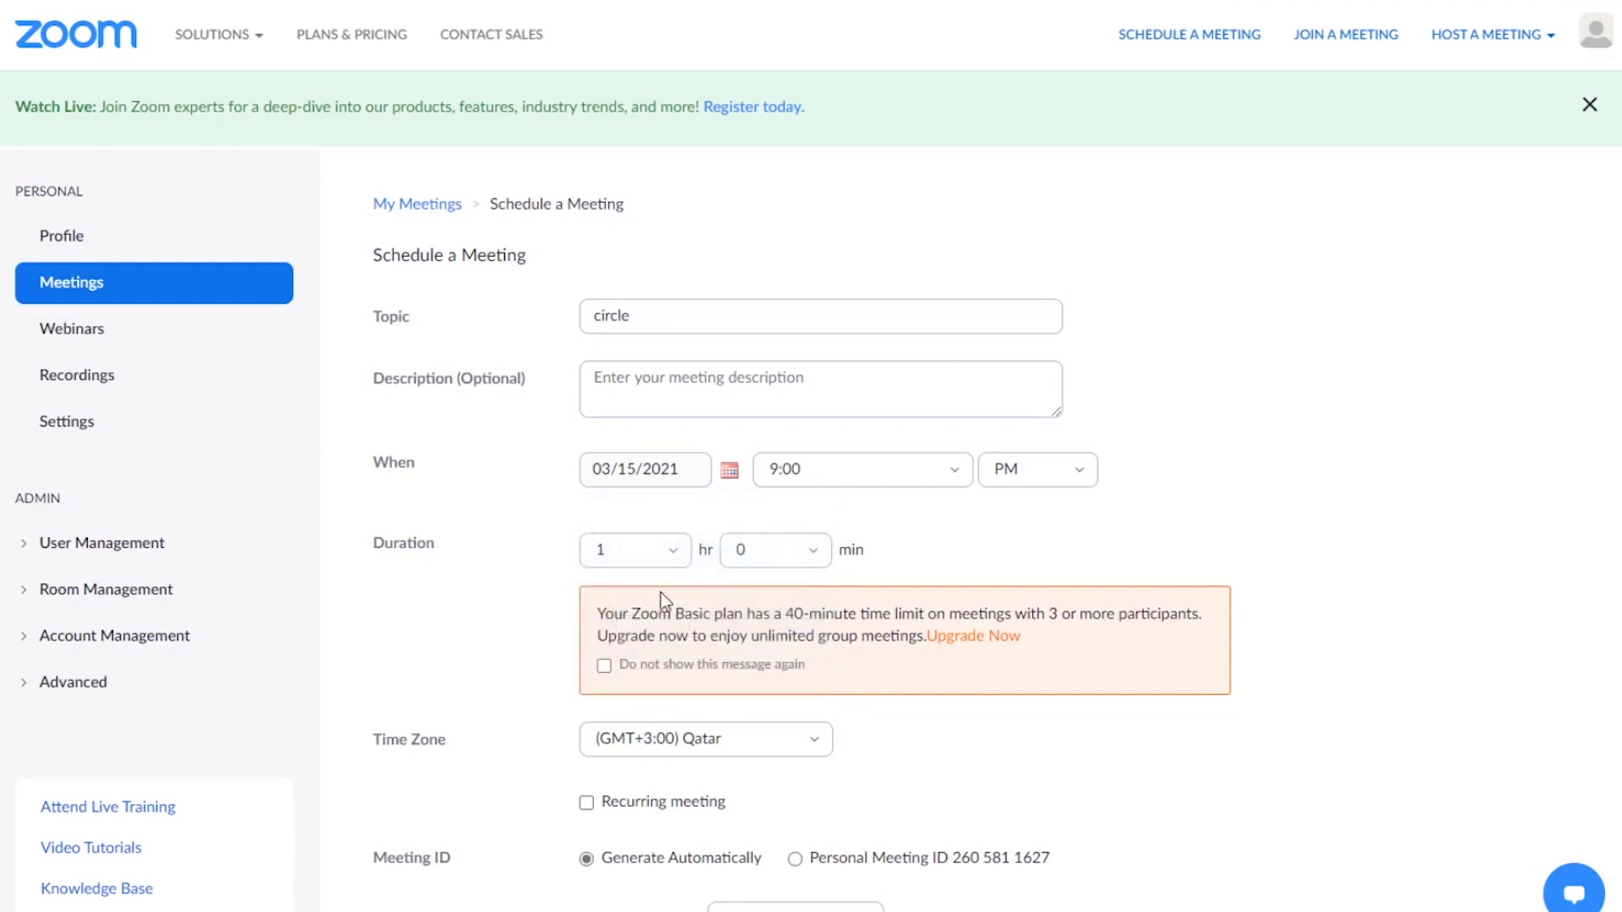
Set the meeting start time to 5:30 AM.
click(929, 488)
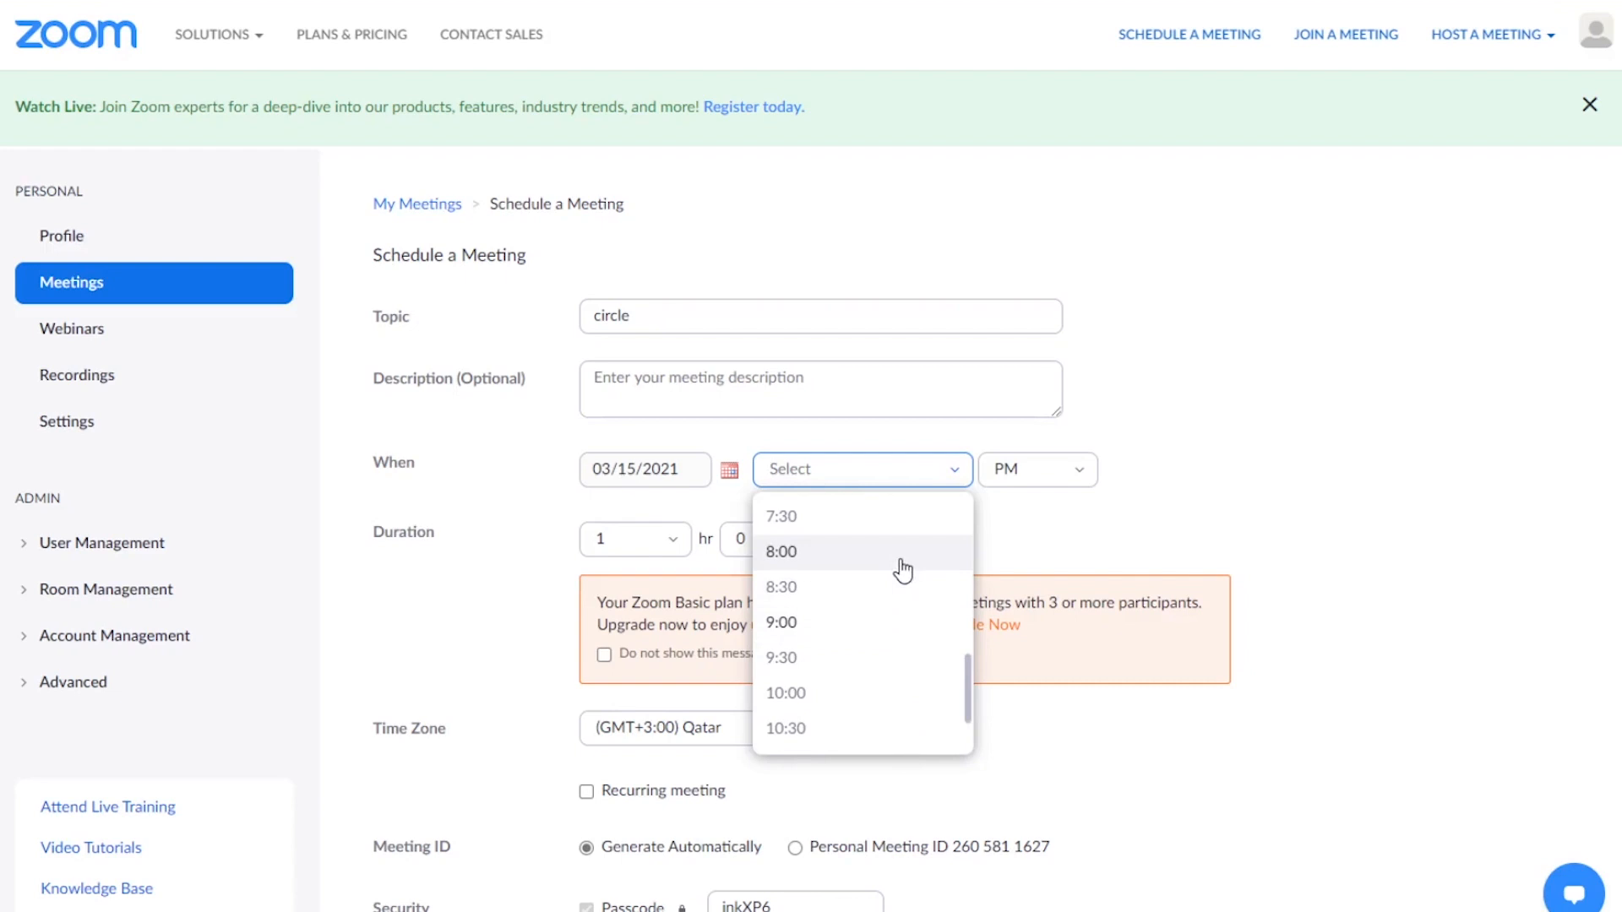
click(1081, 475)
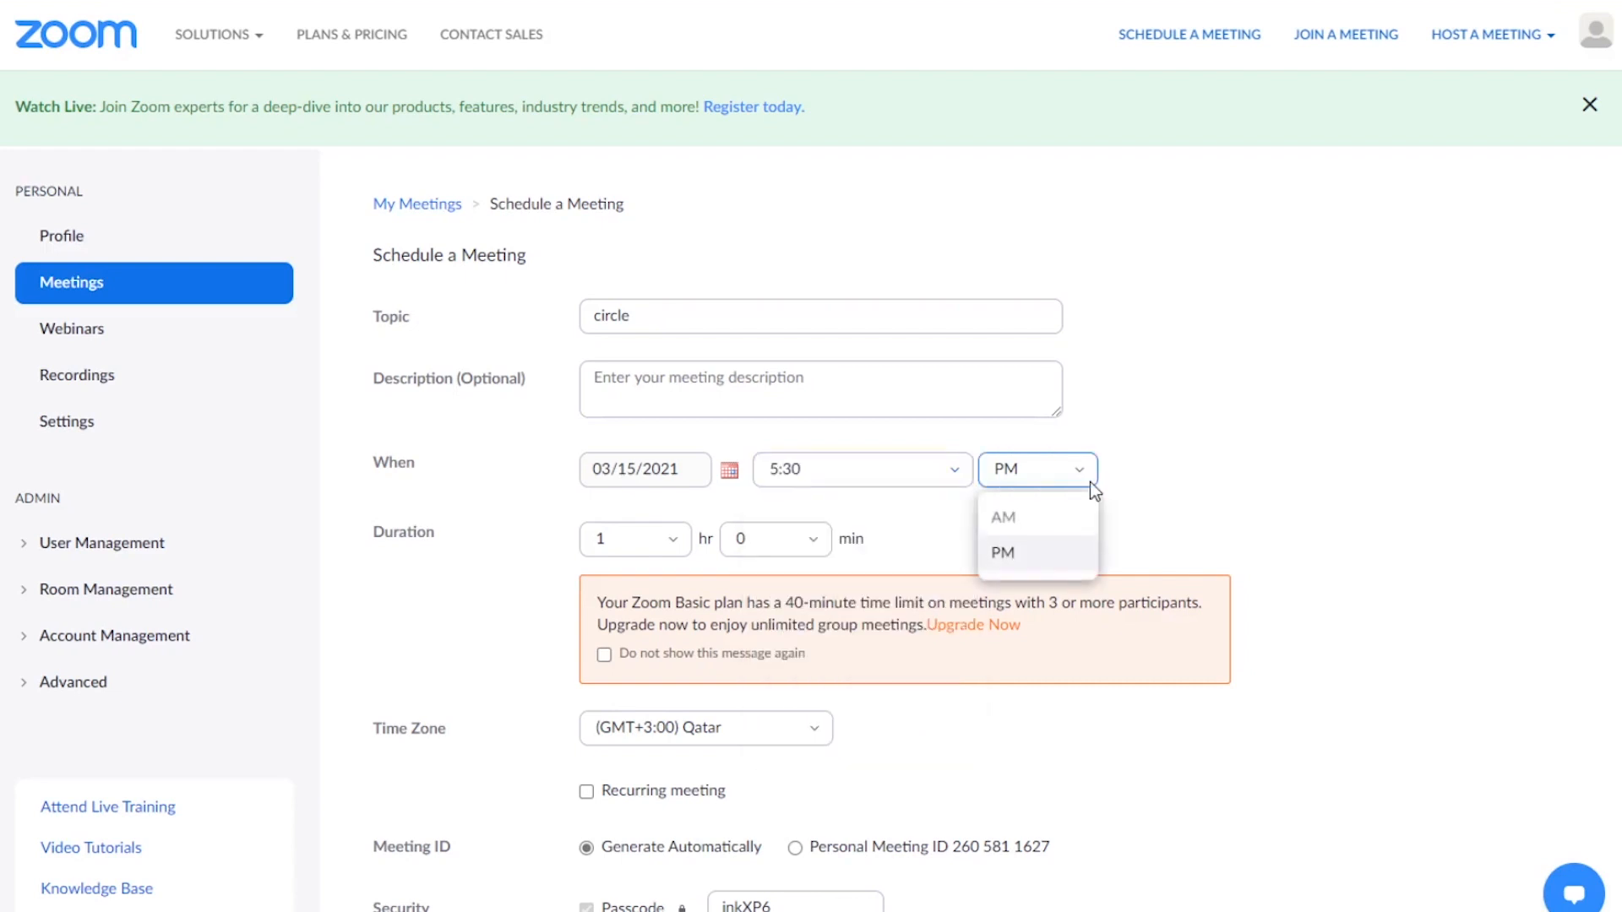
click(1066, 522)
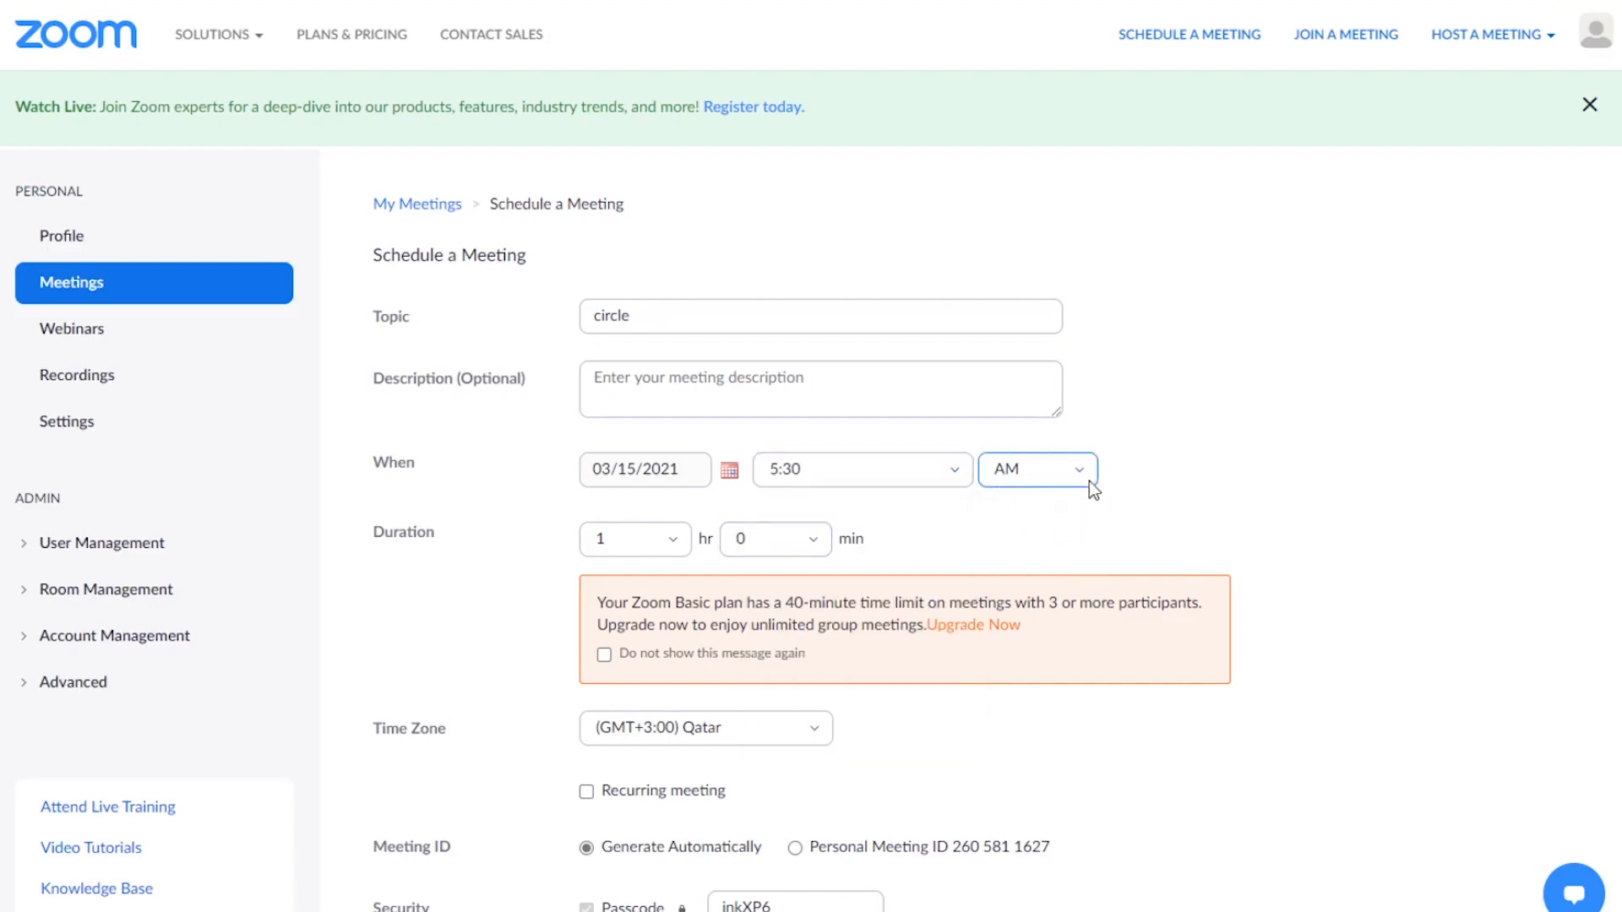
Set the meeting duration to 0 hr 45 min.
click(667, 550)
click(667, 547)
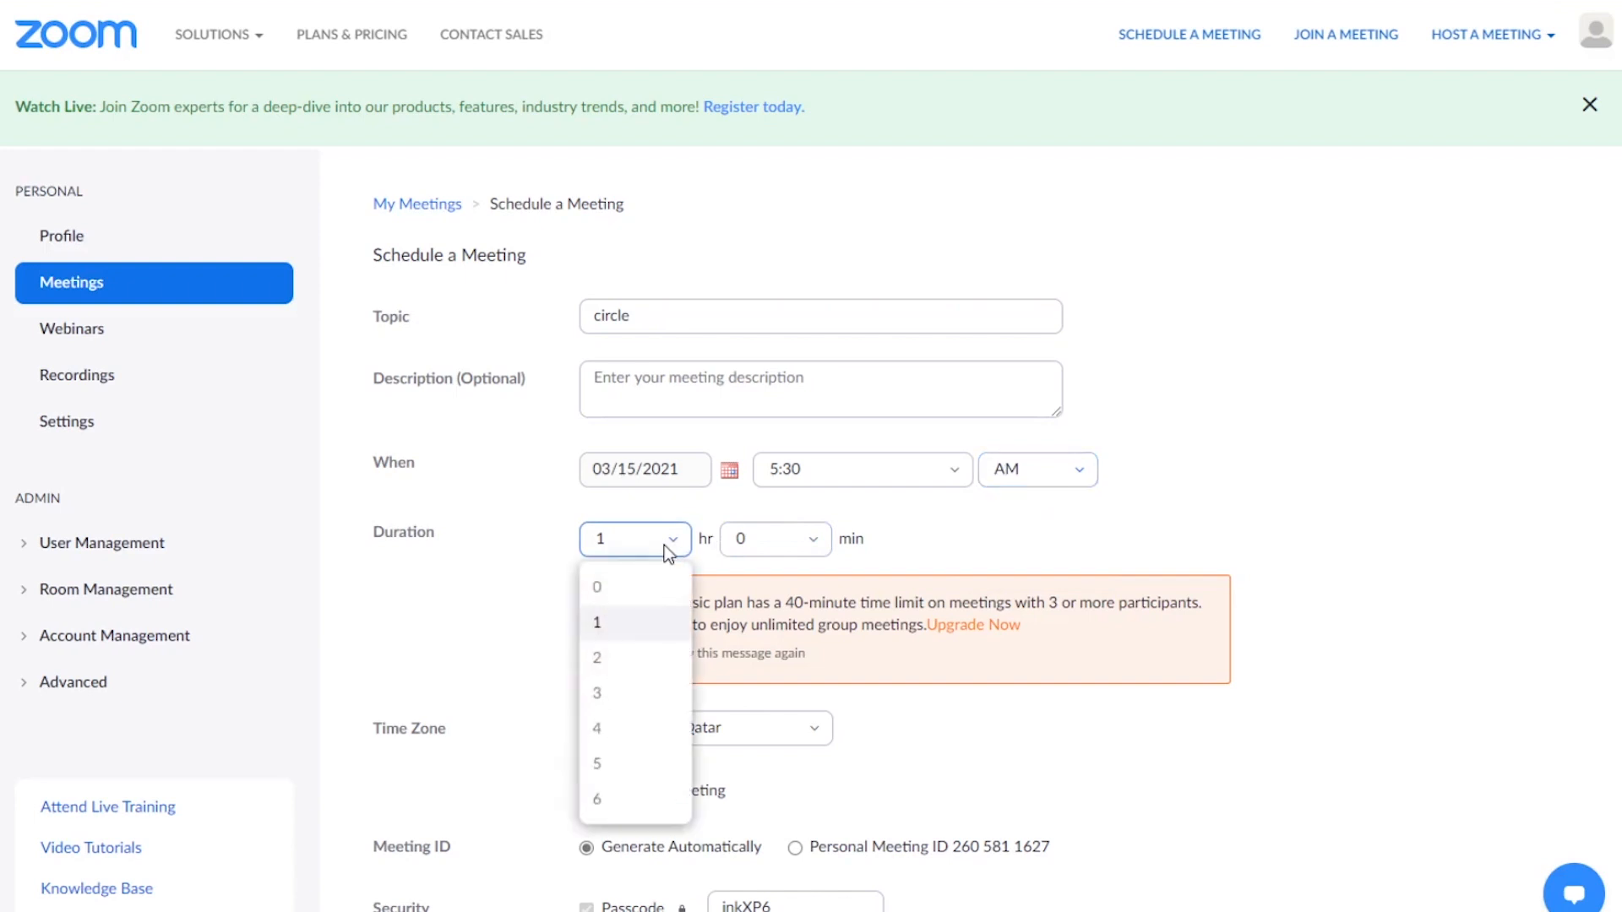
click(649, 589)
click(817, 545)
click(771, 691)
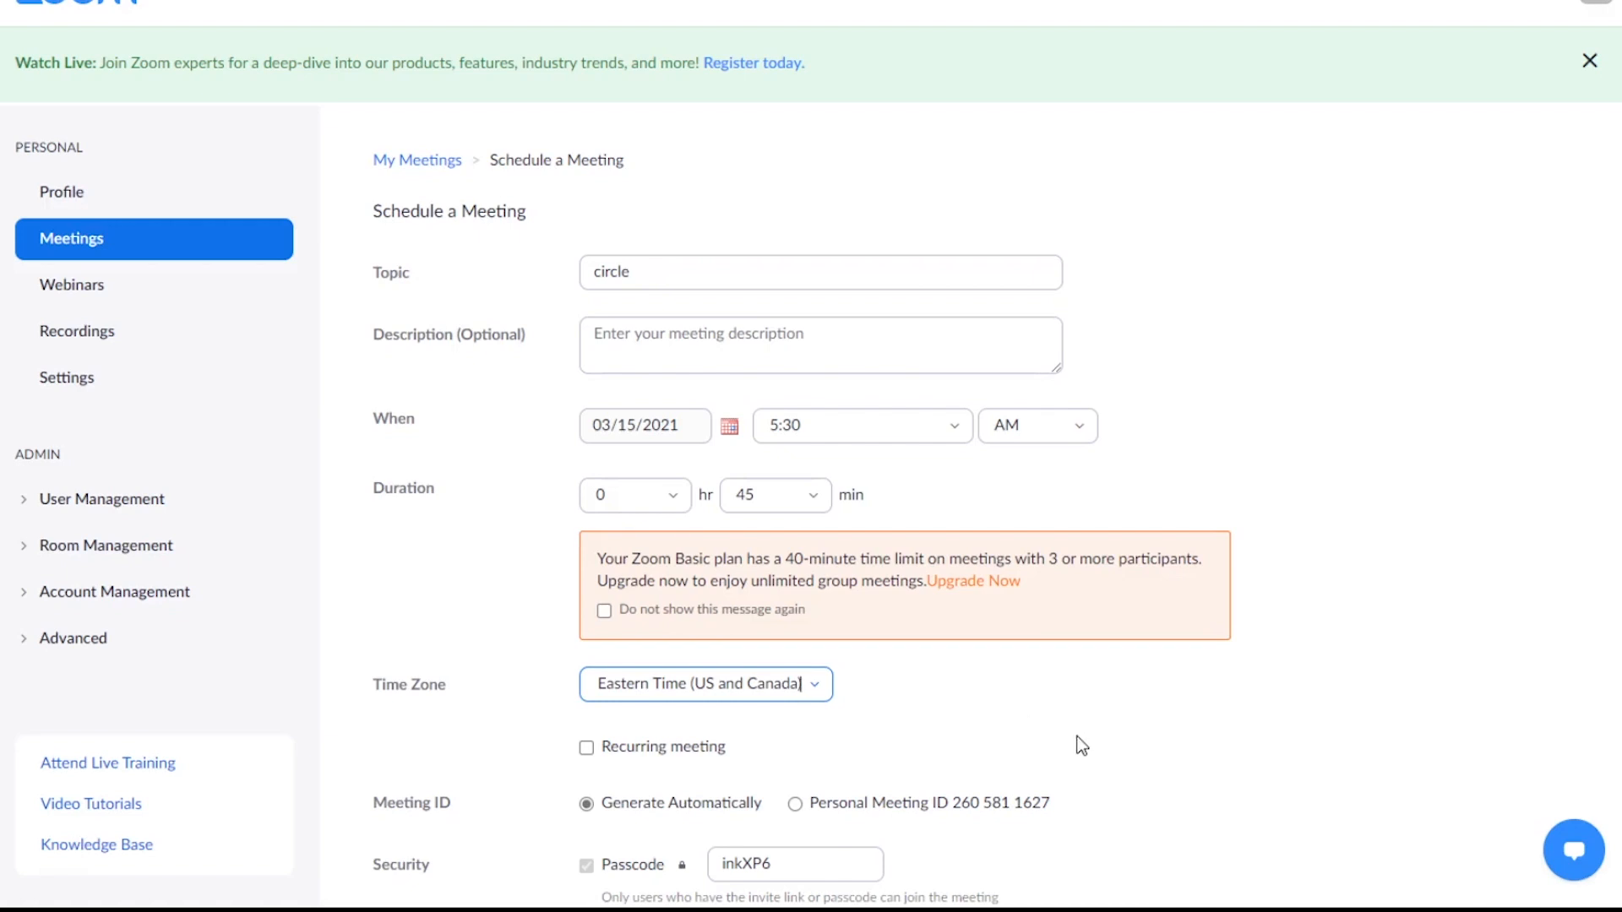
Replace the generated meeting passcode with a new custom passcode.
scroll(1611, 577, down, 5)
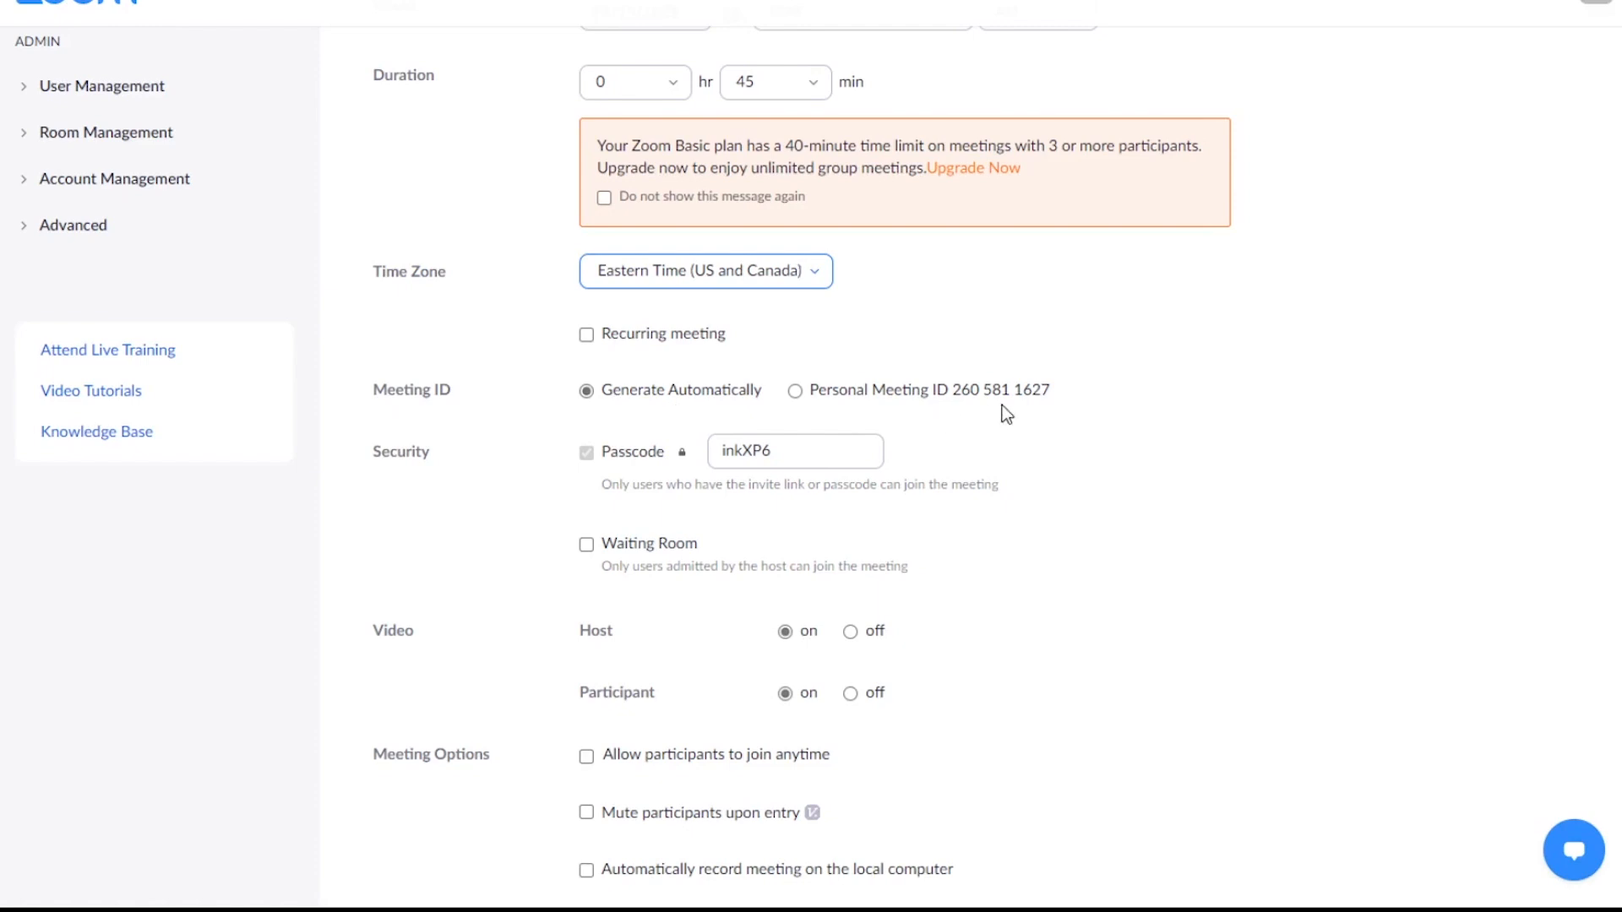
click(842, 450)
drag(776, 451, 697, 463)
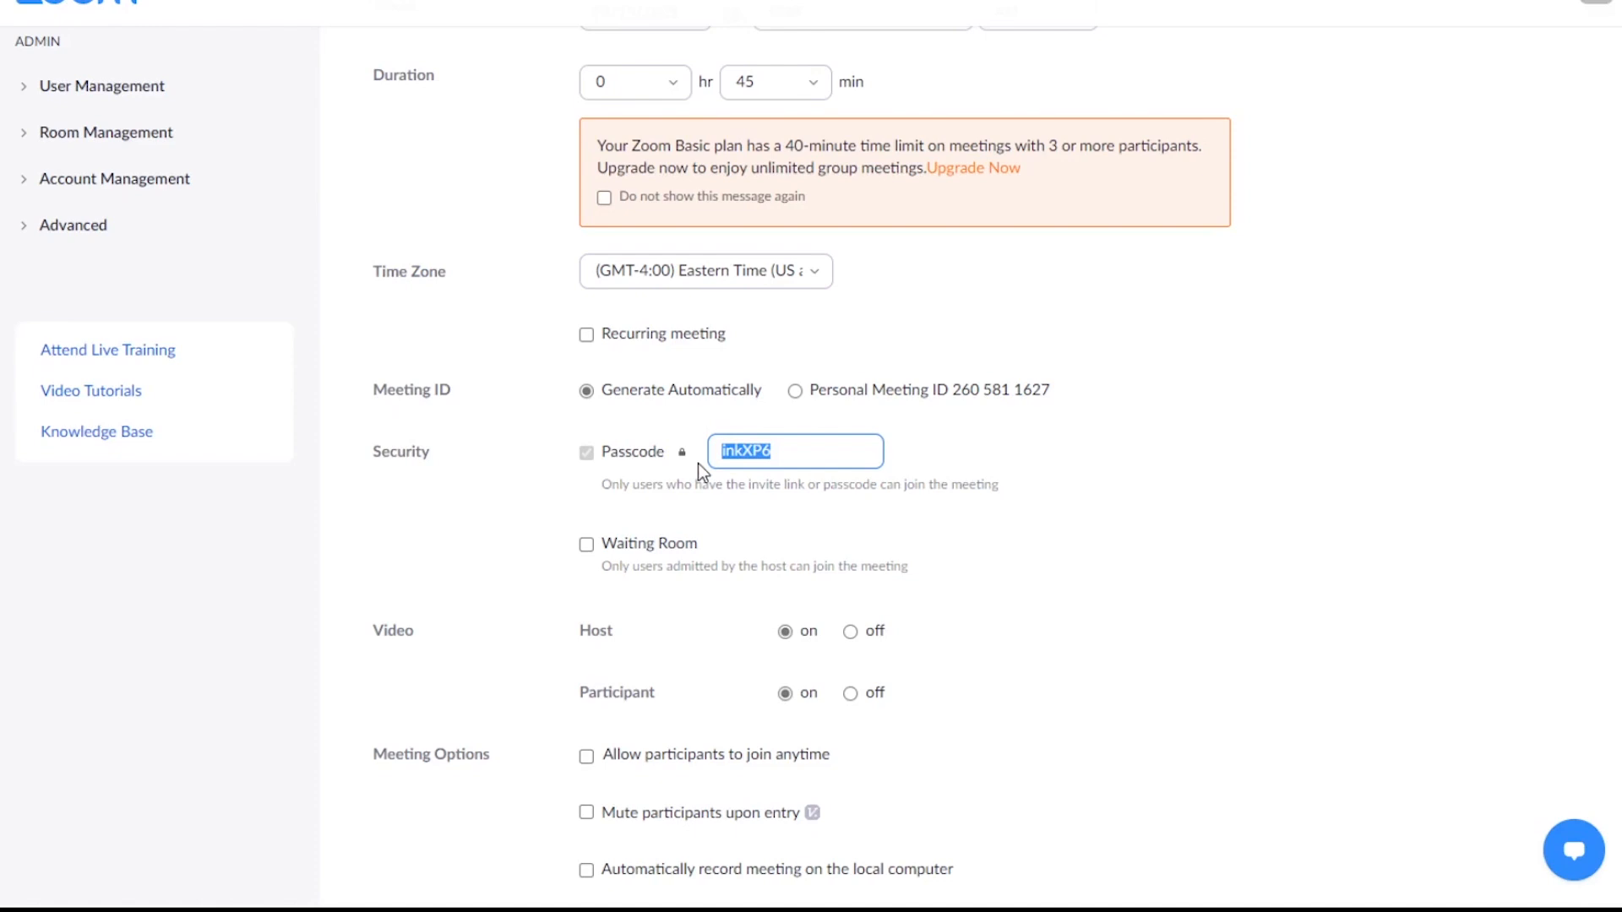
Enable Waiting Room, leaving Recurring meeting unchecked, and scroll down to the Save button.
scroll(590, 549, up, 2)
click(597, 495)
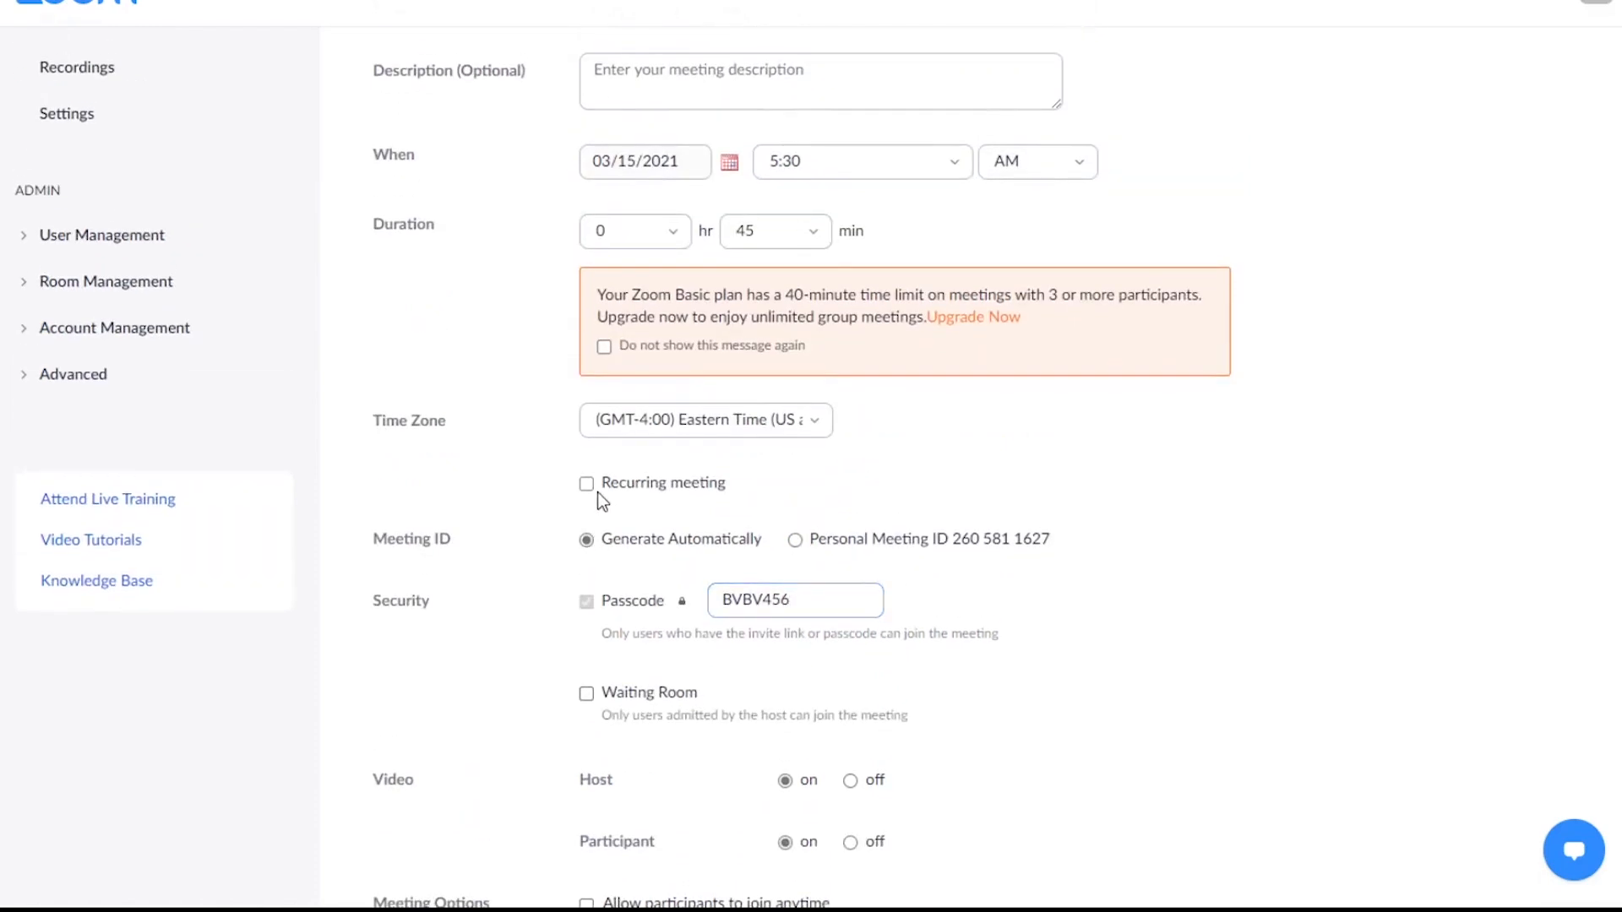
click(588, 483)
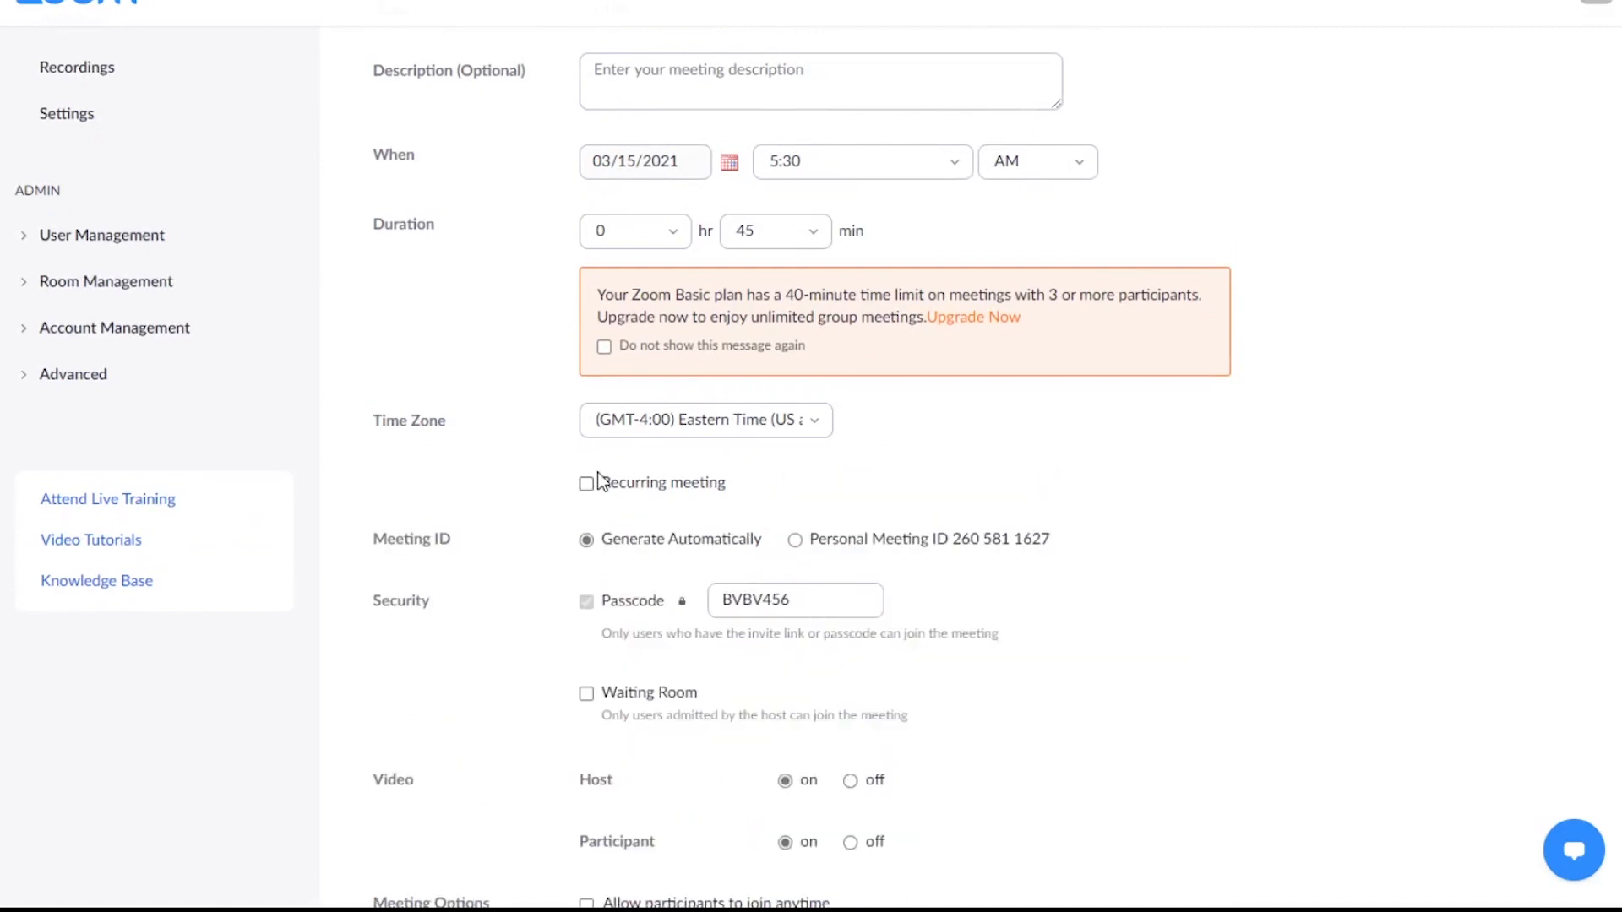
click(587, 695)
scroll(1112, 684, up, 2)
scroll(1113, 686, down, 5)
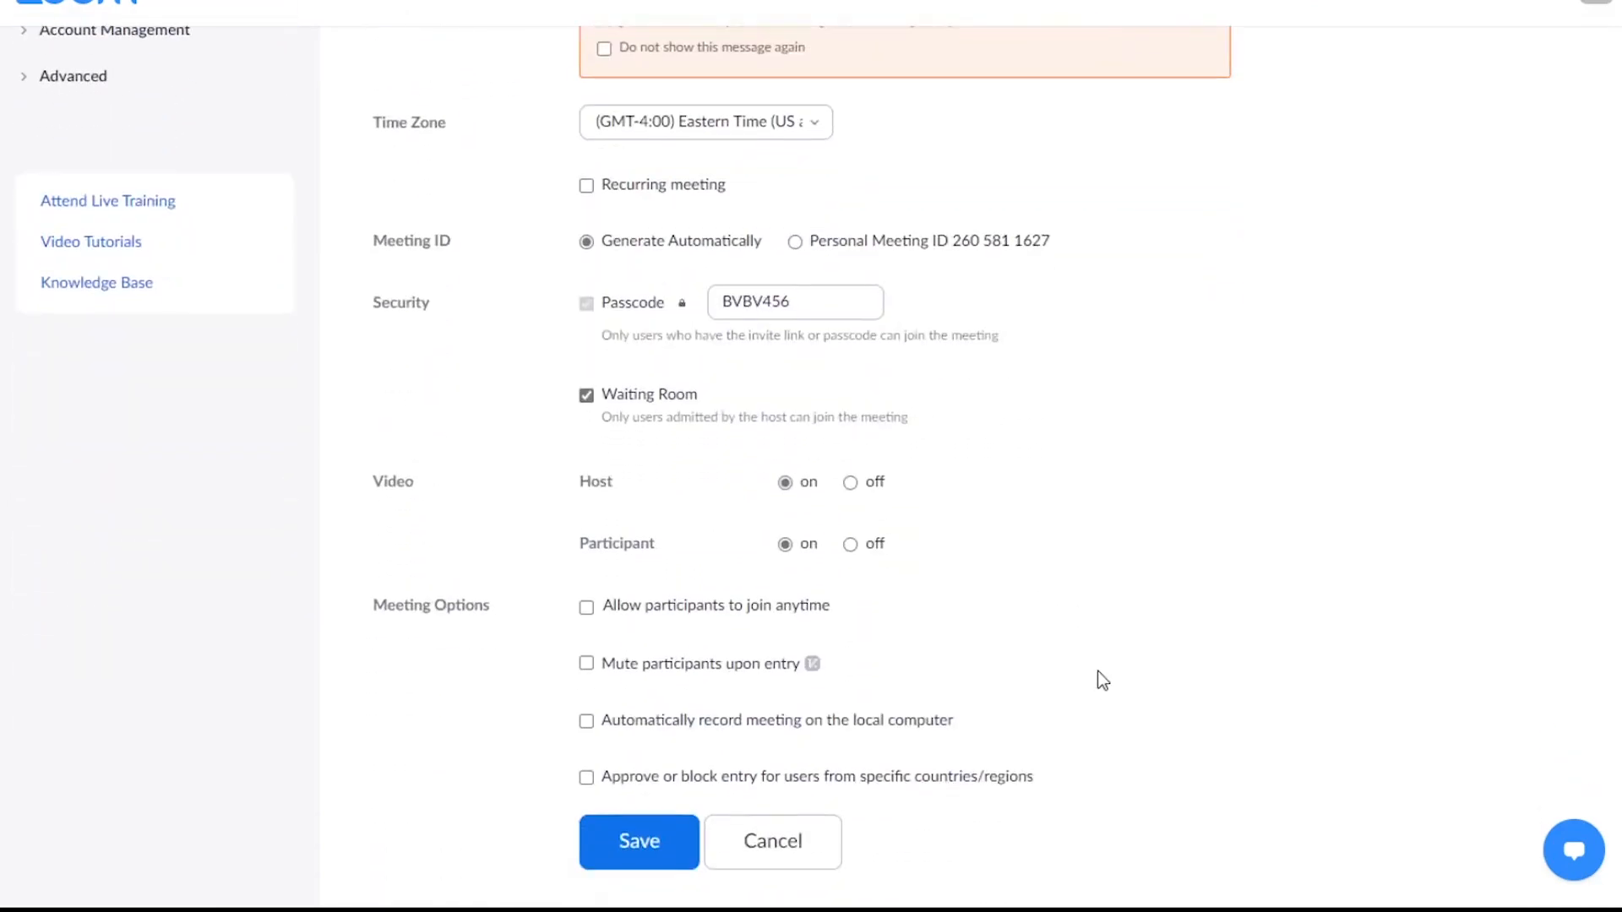
scroll(1097, 671, down, 2)
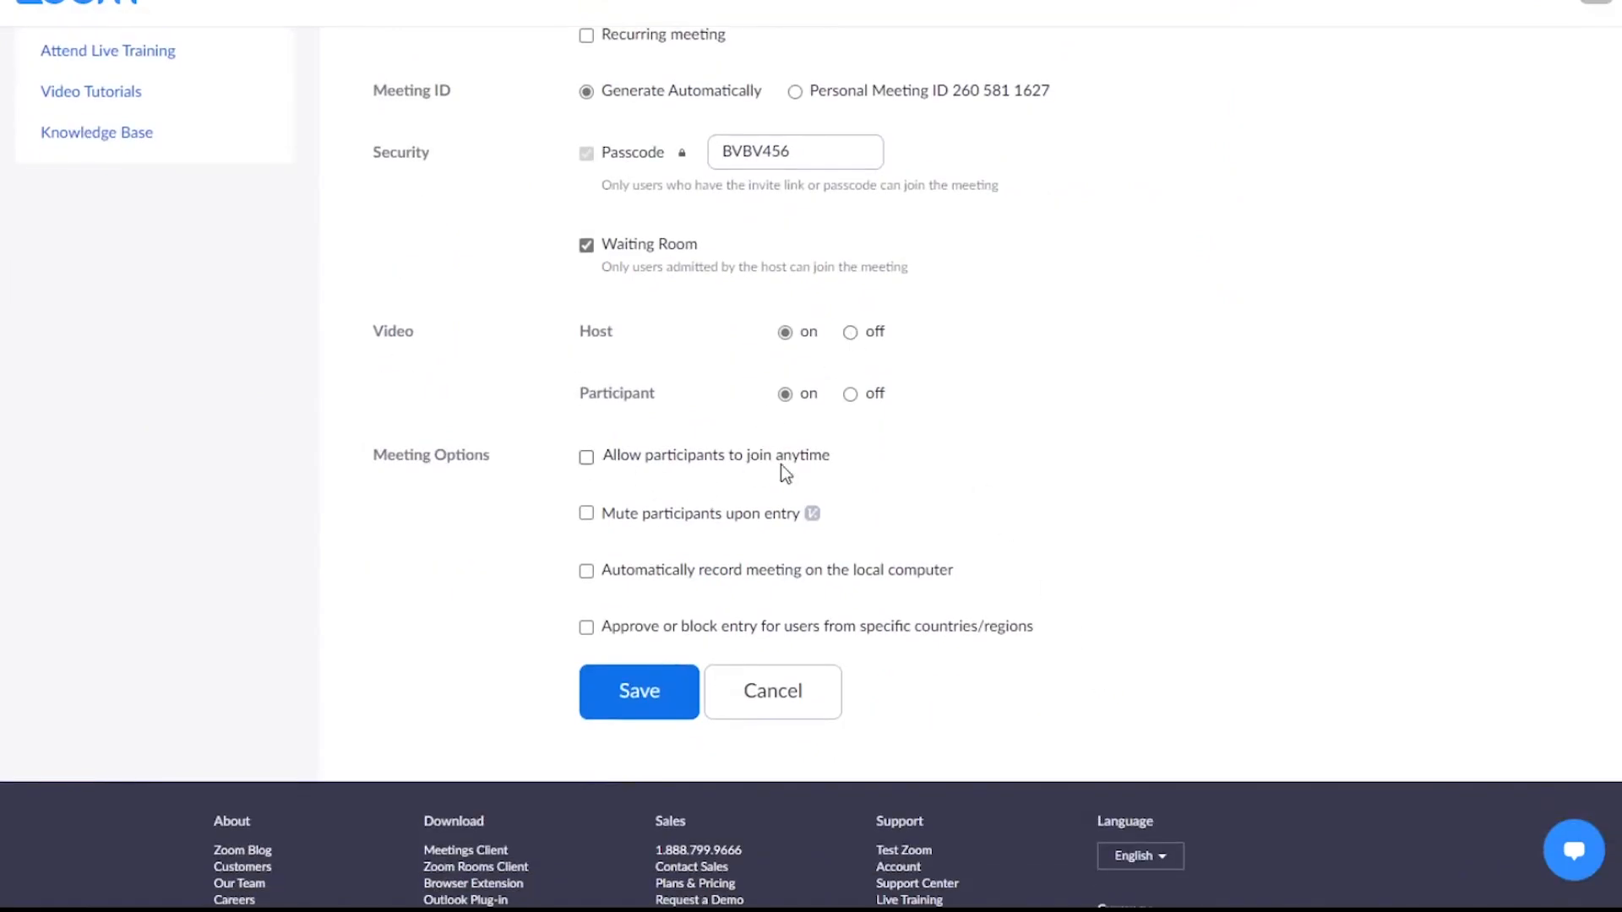
scroll(928, 503, down, 2)
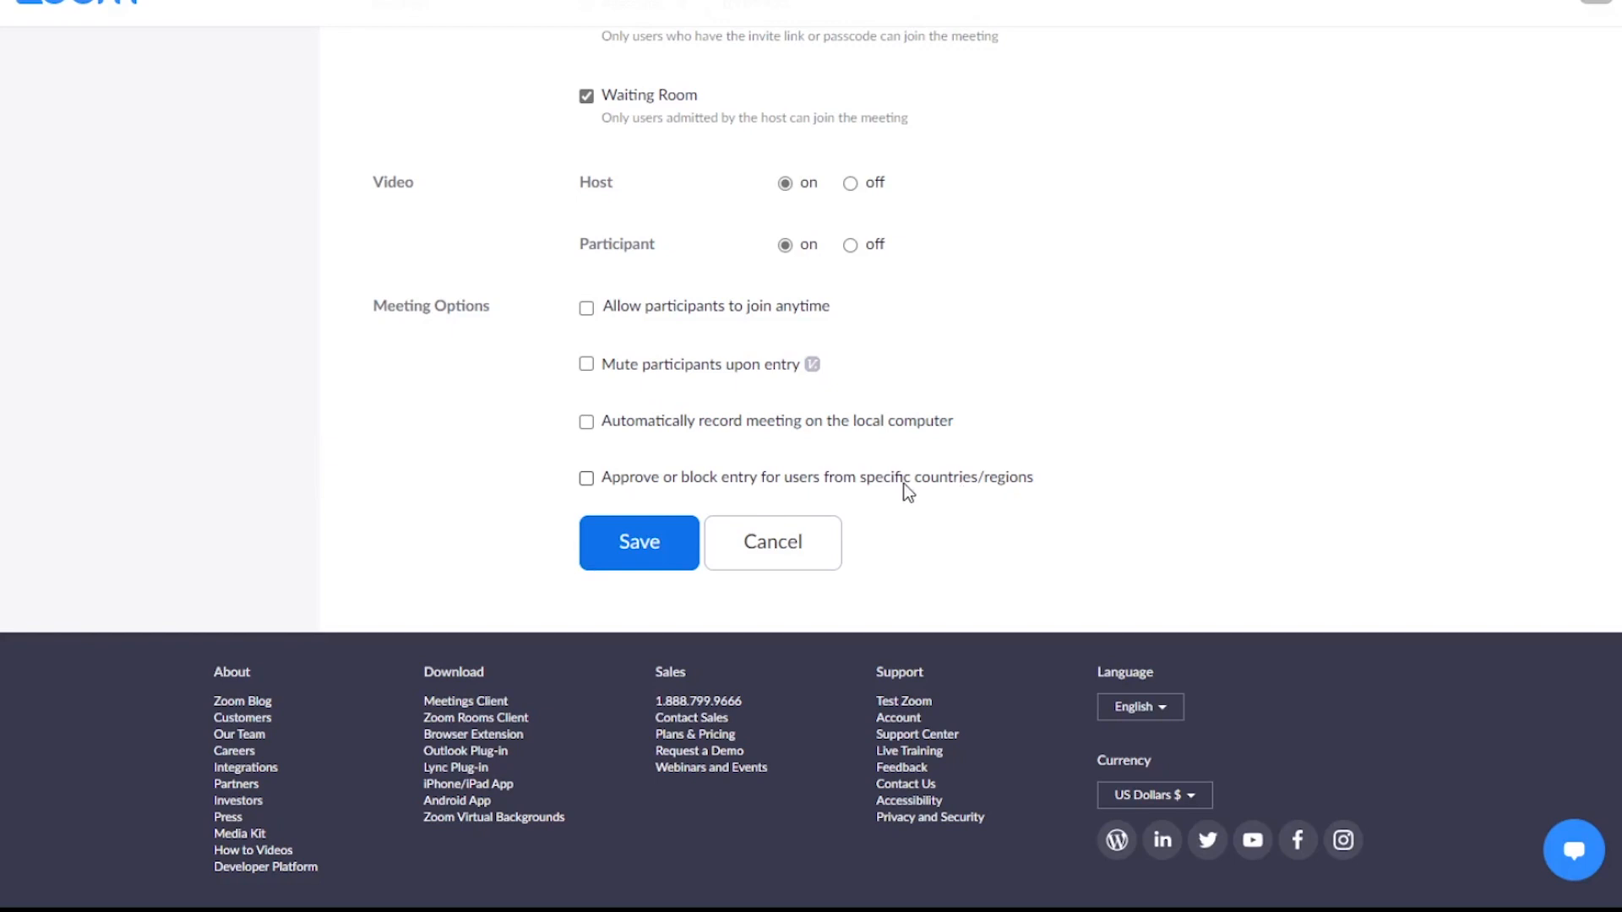
Save the 'circle' meeting and copy its full invitation to the clipboard.
click(651, 543)
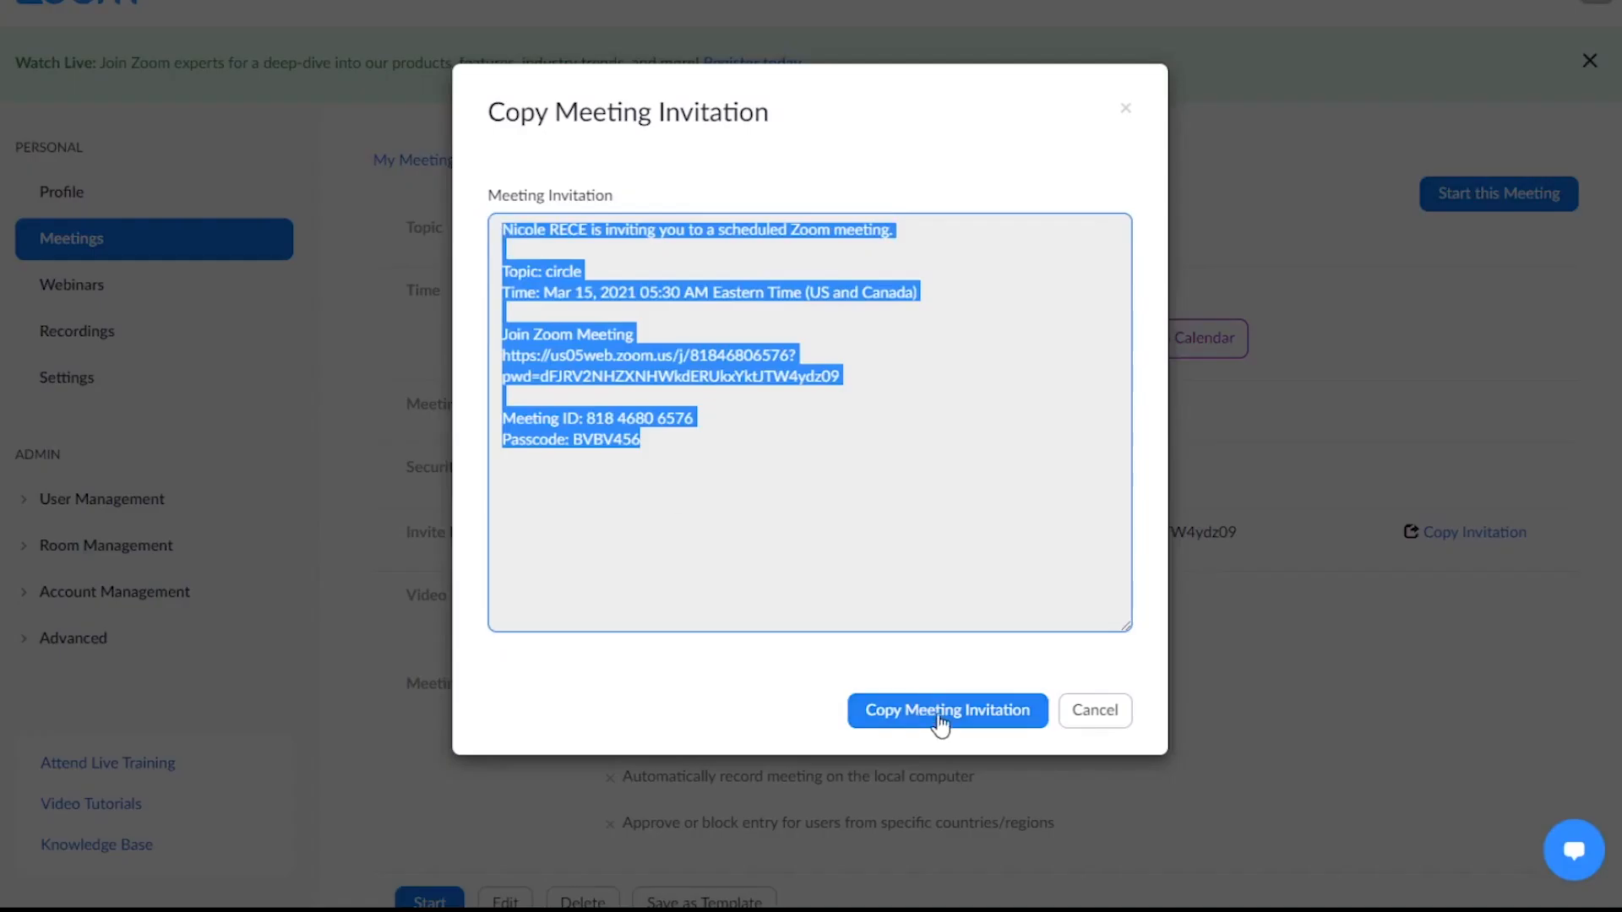
click(940, 718)
click(941, 718)
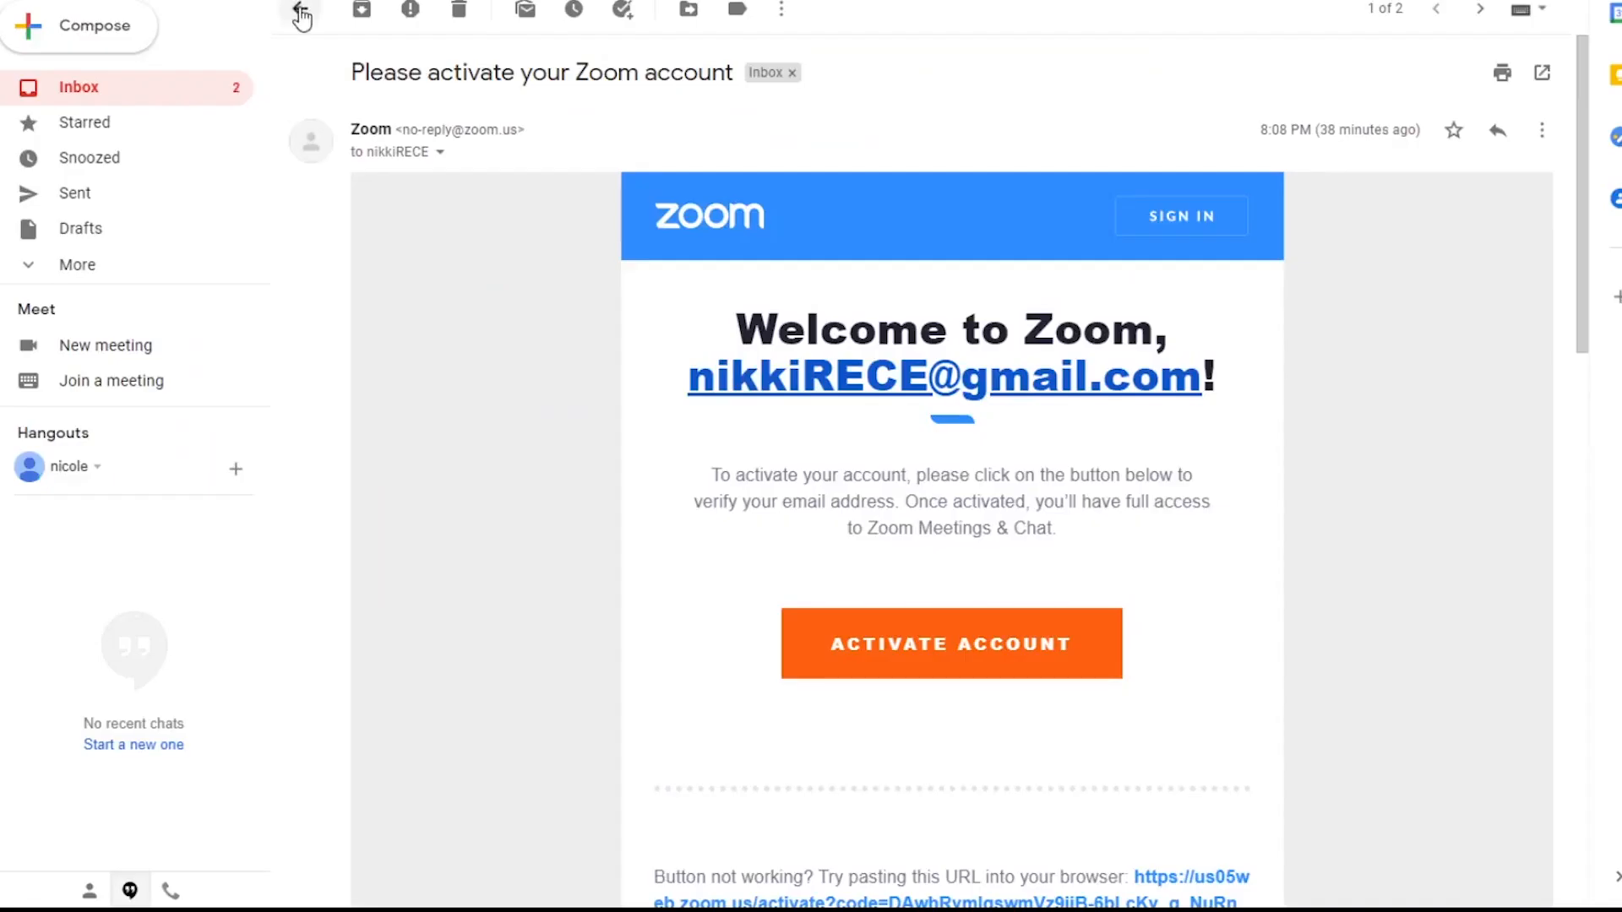
Paste the copied meeting invitation into a new Gmail message.
click(93, 26)
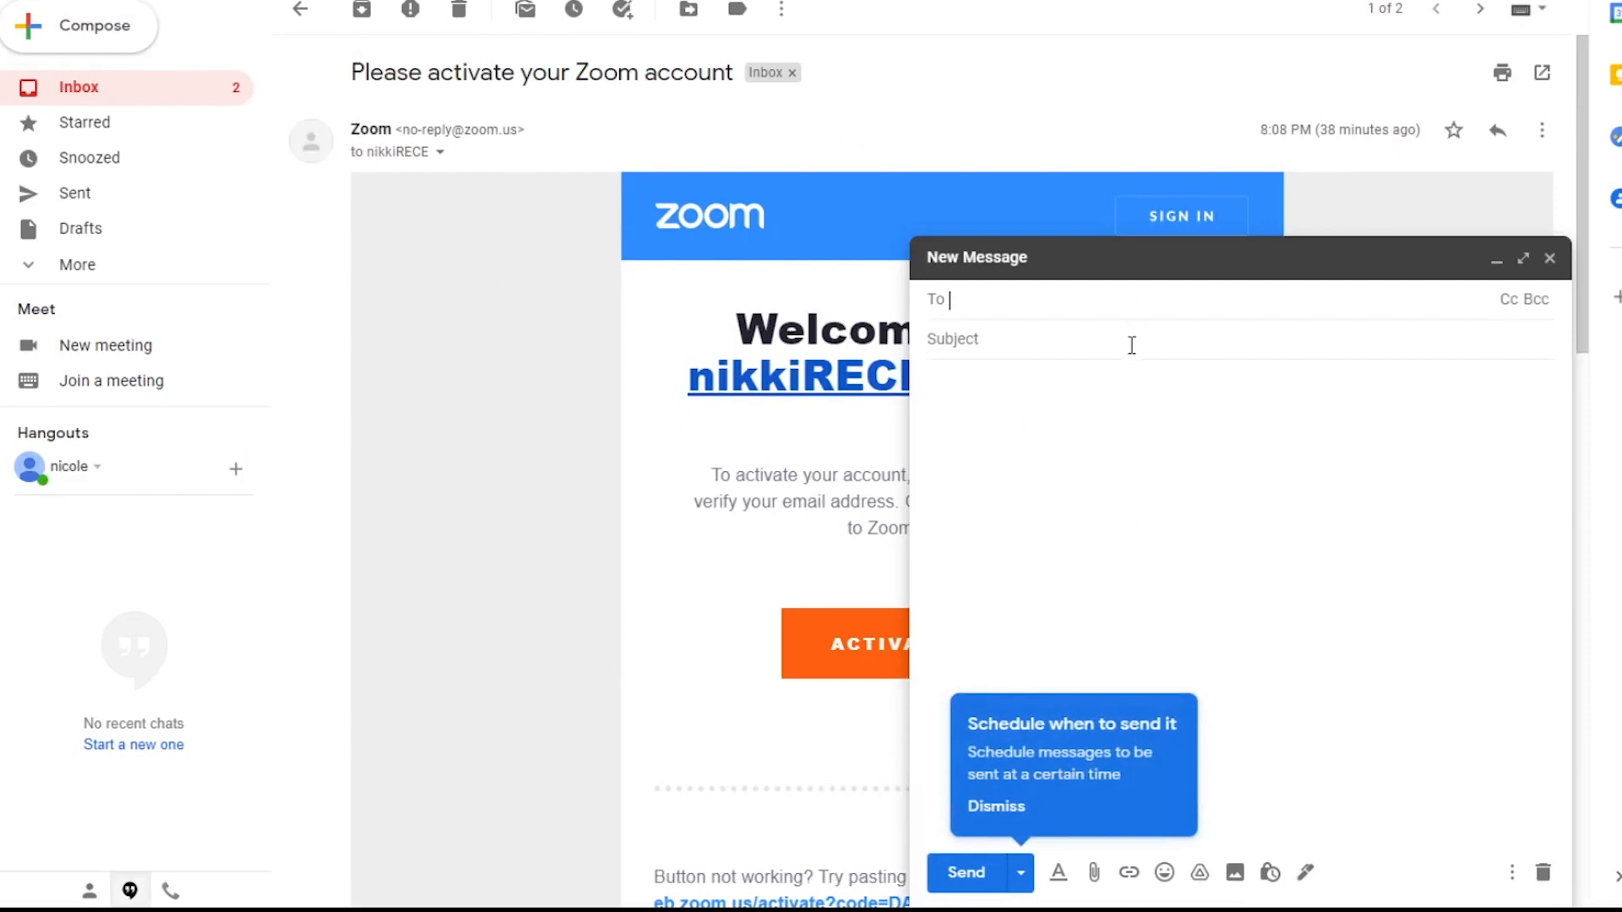
click(1112, 416)
key(ctrl+v)
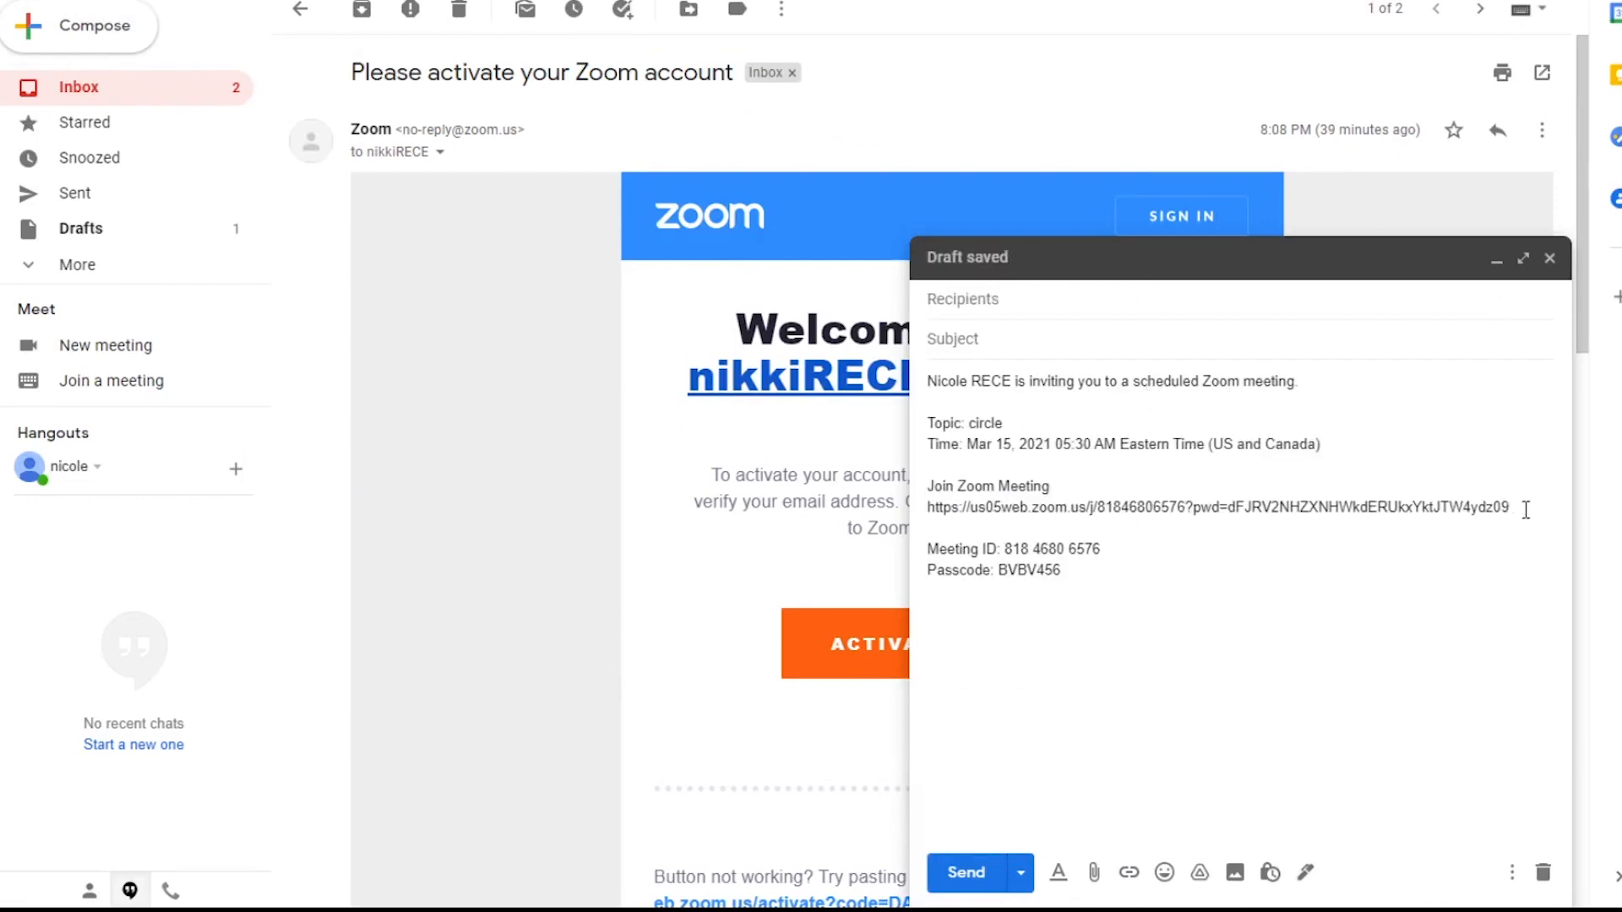
Change the invitation's listed start time from 05:30 to 05:45 AM.
click(1523, 505)
key(BackSpace)
key(BackSpace)
key(BackSpace)
text(45)
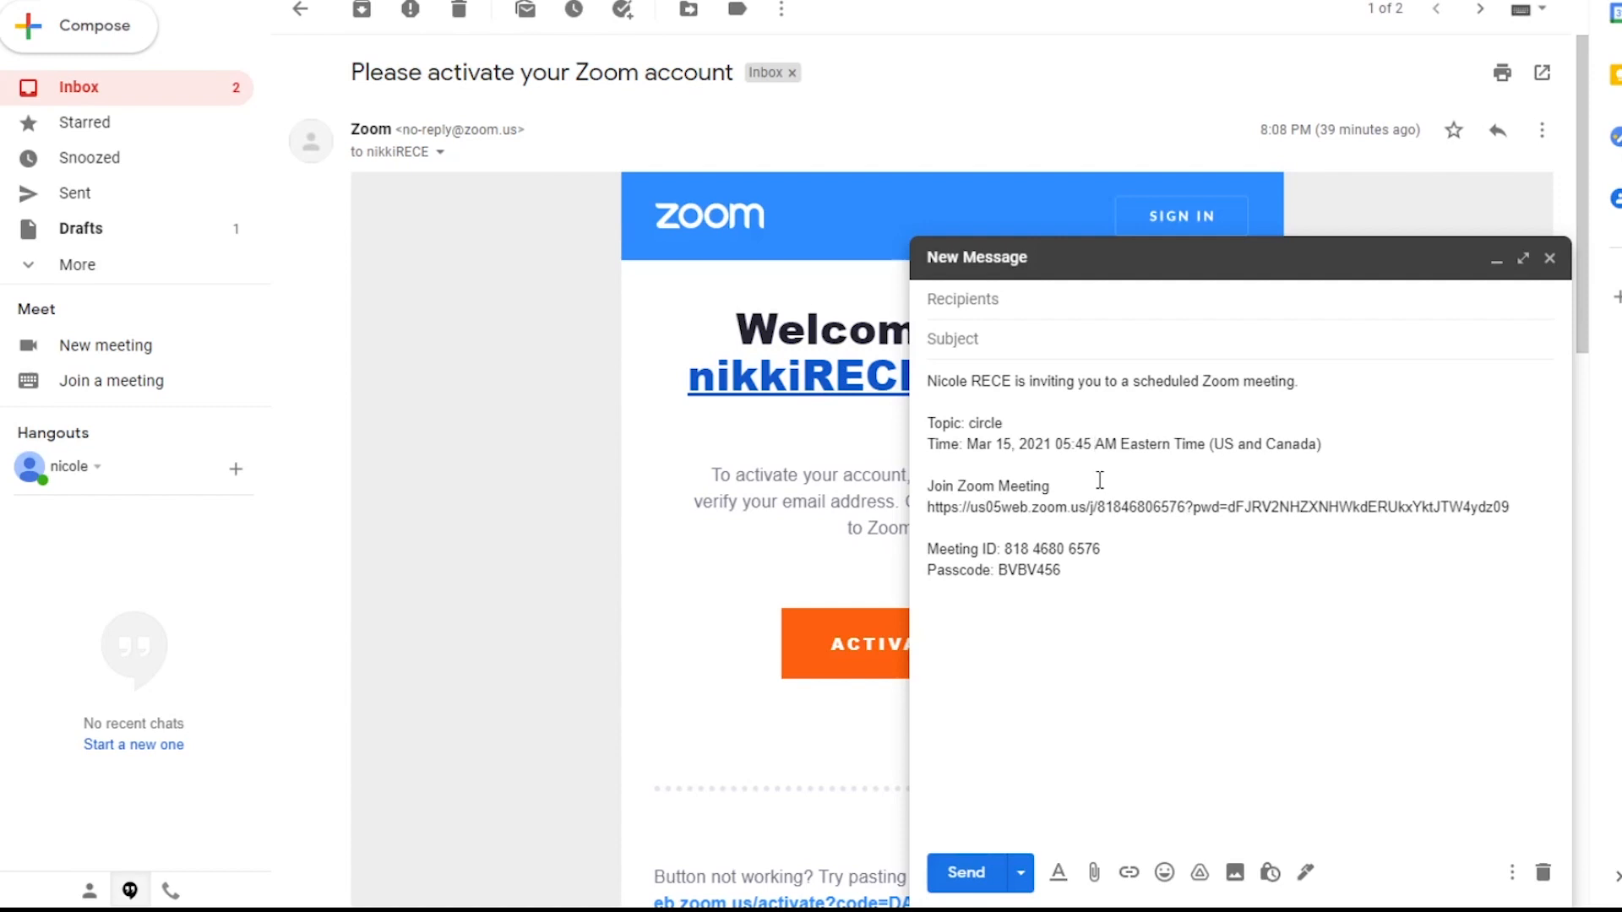